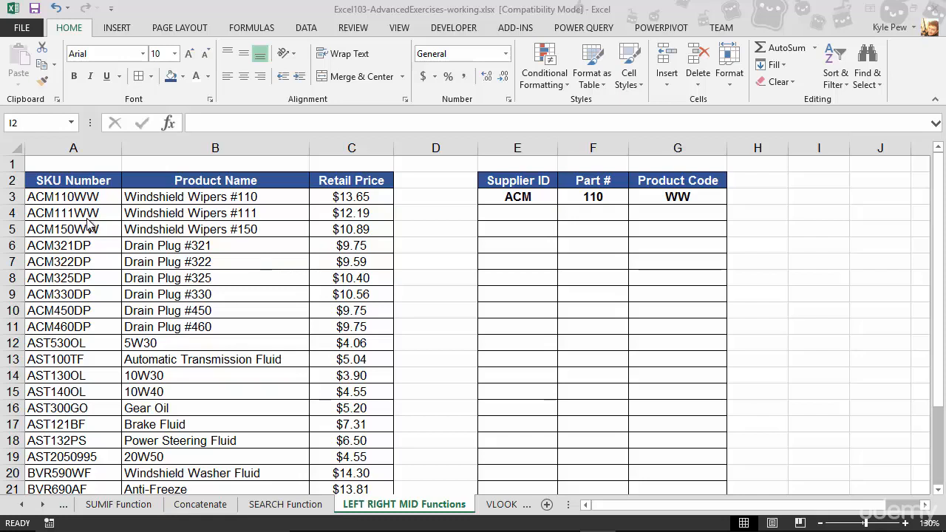
Insert a LEFT function in cell E4 under Supplier ID that extracts the first 3 characters of the SKU in A4
{"action": "left_click", "coordinate": [510, 215]}
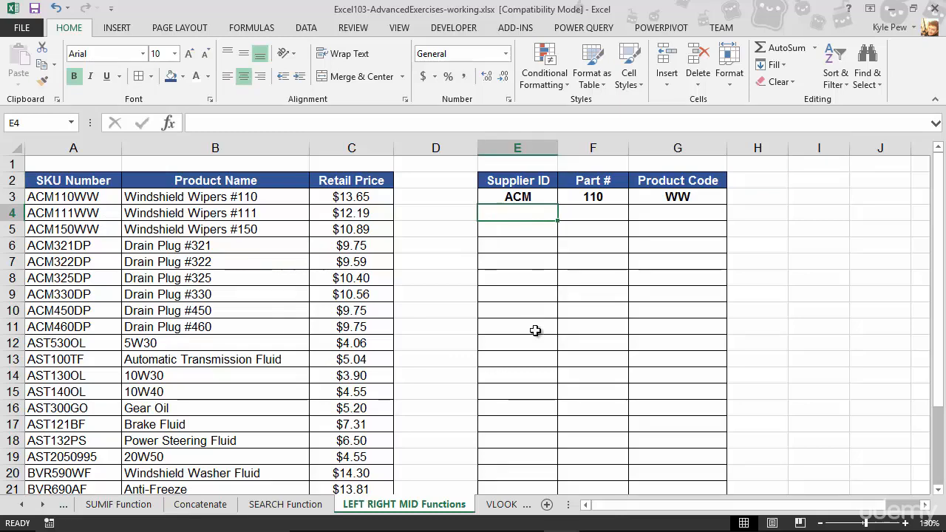
{"action": "left_click", "coordinate": [262, 32]}
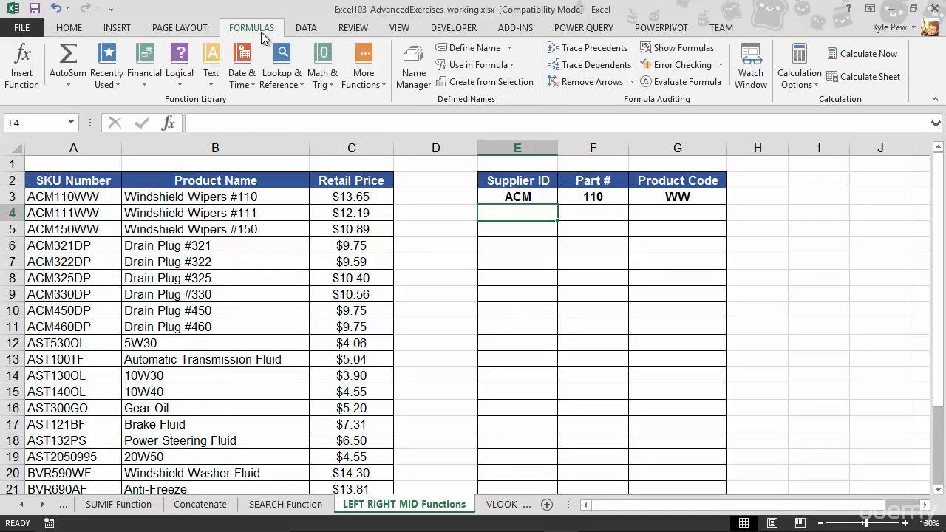
{"action": "left_click", "coordinate": [209, 82]}
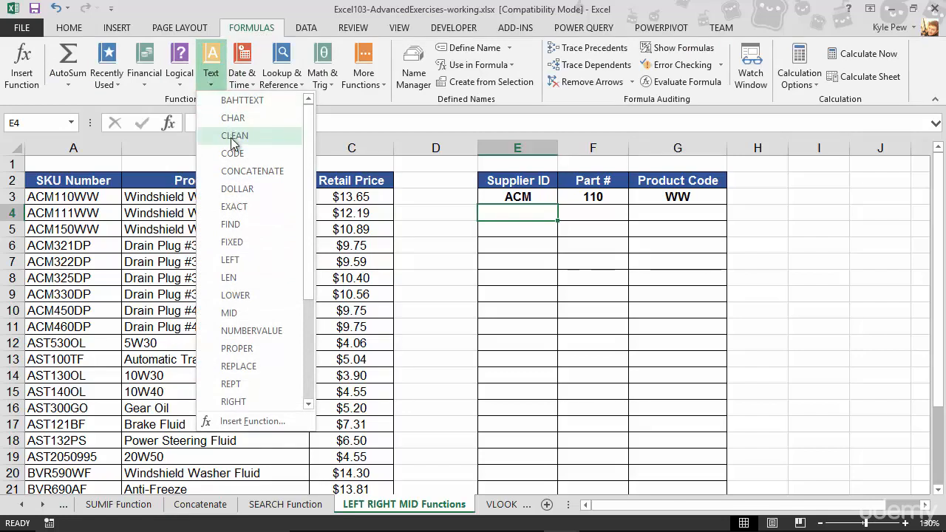
{"action": "left_click", "coordinate": [244, 259]}
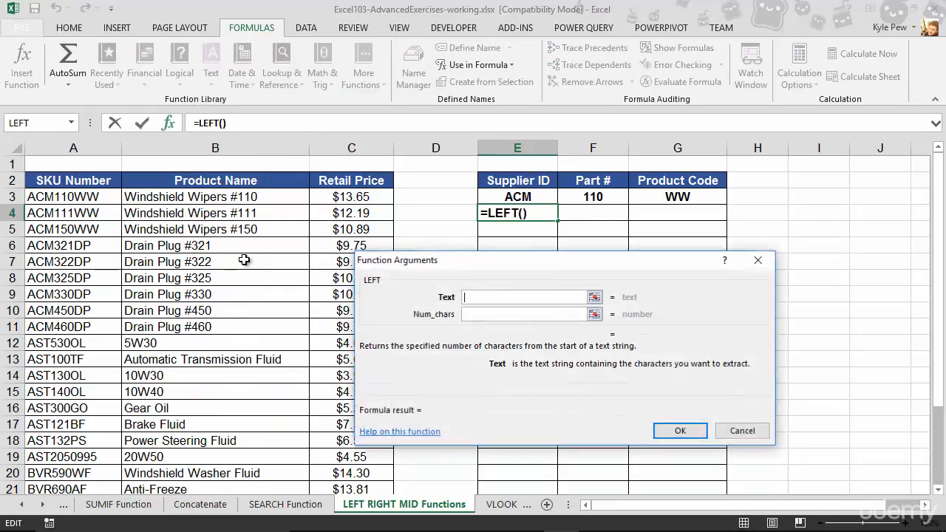
{"action": "left_click_drag", "start_coordinate": [448, 258], "coordinate": [188, 168]}
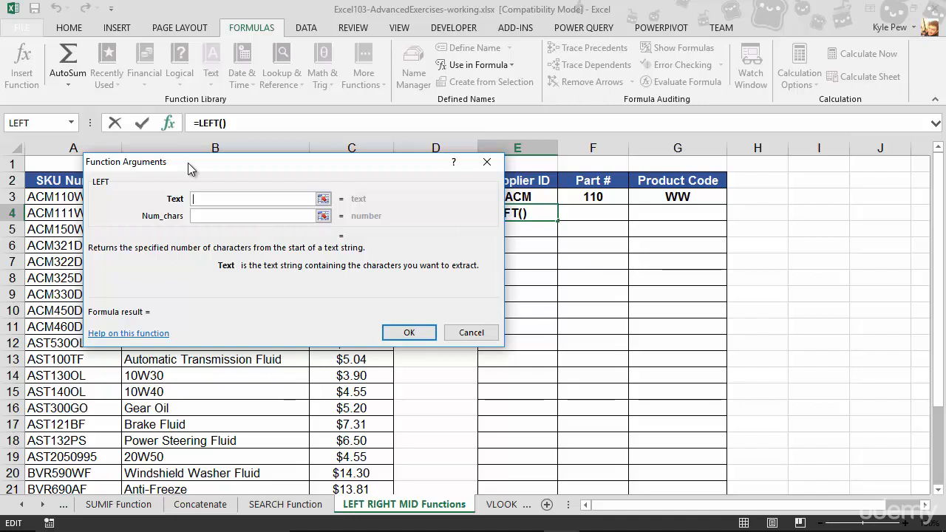
{"action": "left_click_drag", "start_coordinate": [189, 168], "coordinate": [260, 220]}
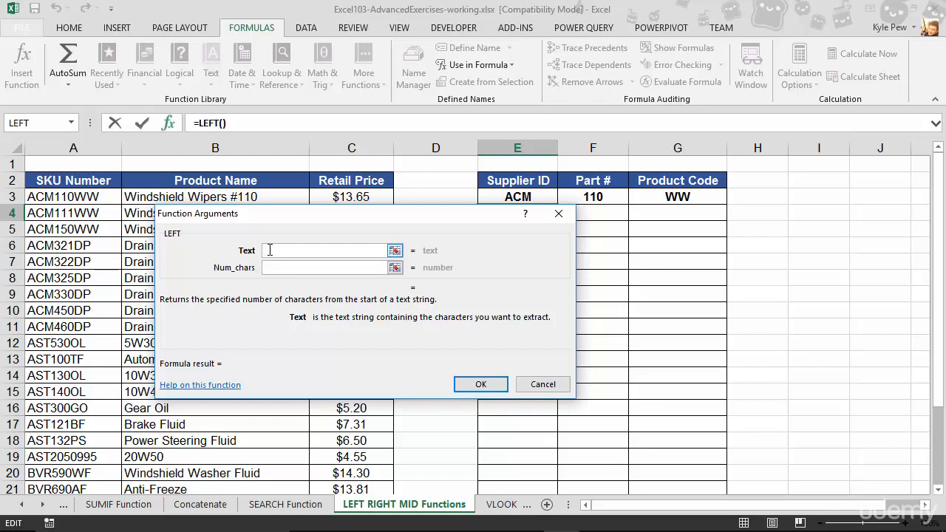
{"action": "left_click_drag", "start_coordinate": [343, 225], "coordinate": [351, 264]}
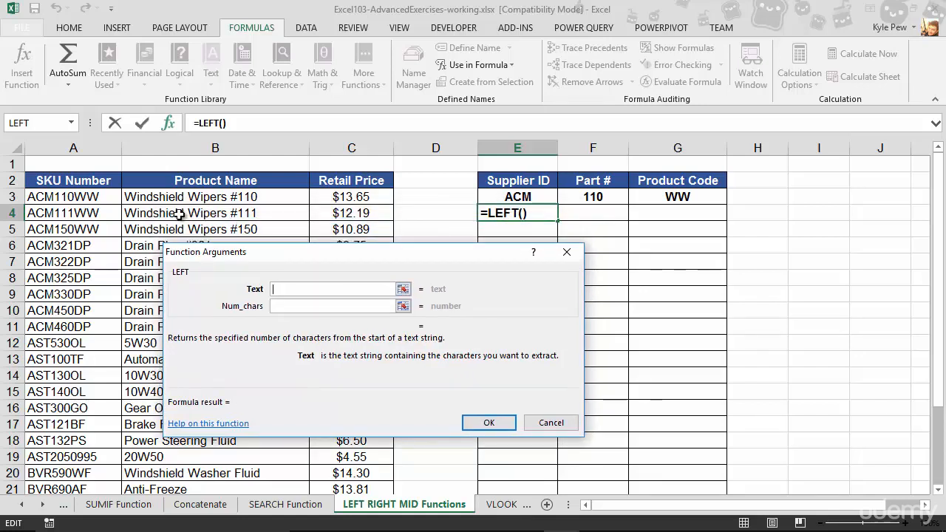
{"action": "left_click", "coordinate": [67, 213]}
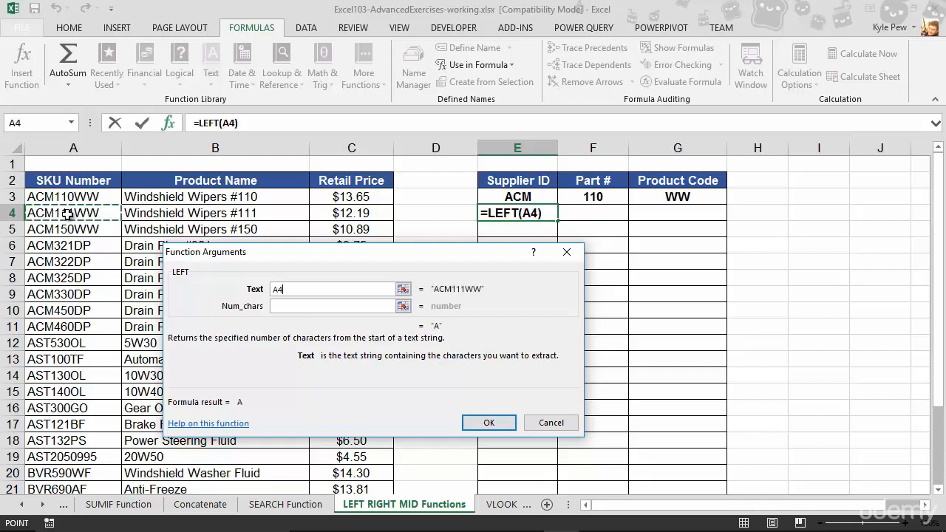
{"action": "left_click", "coordinate": [287, 307]}
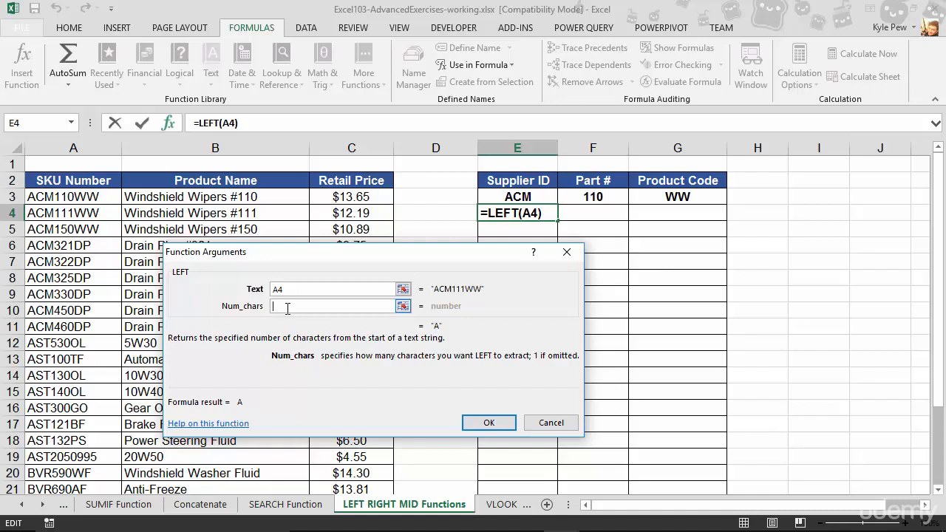
{"action": "type", "text": "3"}
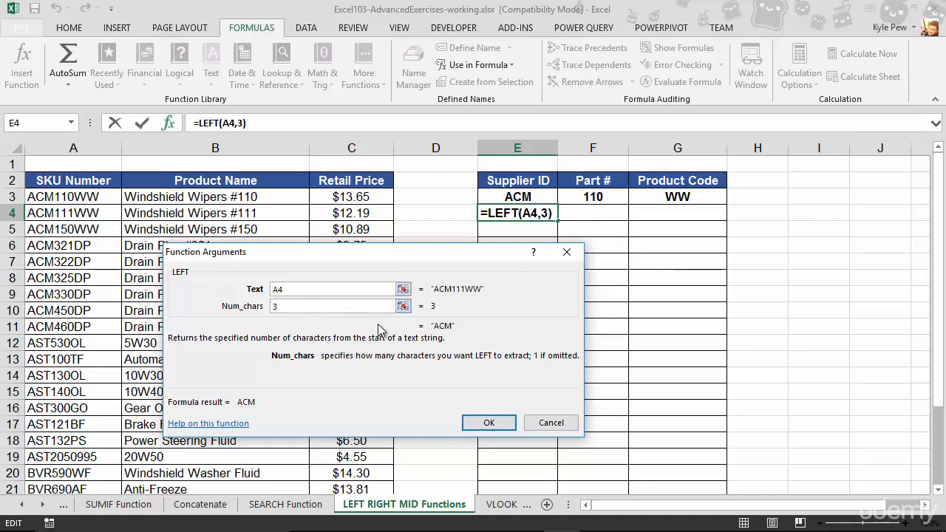
{"action": "left_click", "coordinate": [488, 422]}
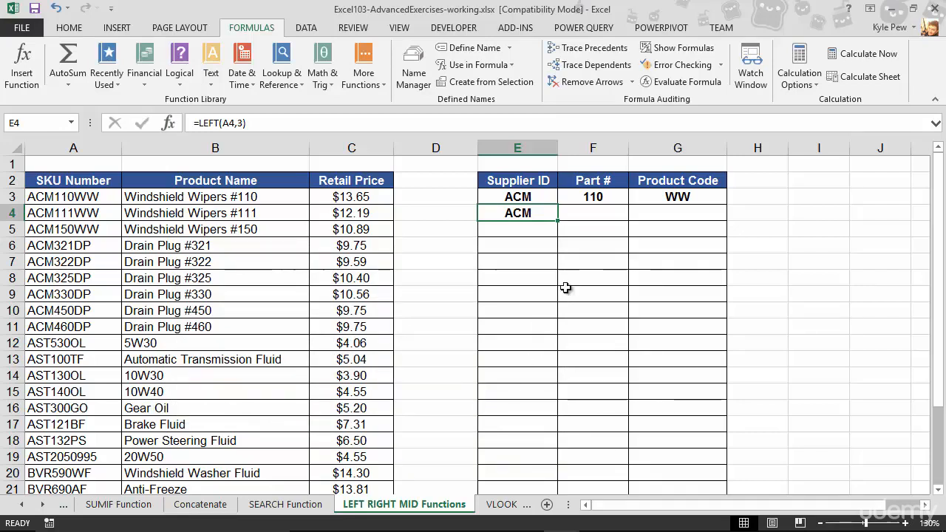
Insert a RIGHT function in cell G4 under Product Code that extracts the last 2 characters of the SKU in A4
{"action": "left_click", "coordinate": [643, 215]}
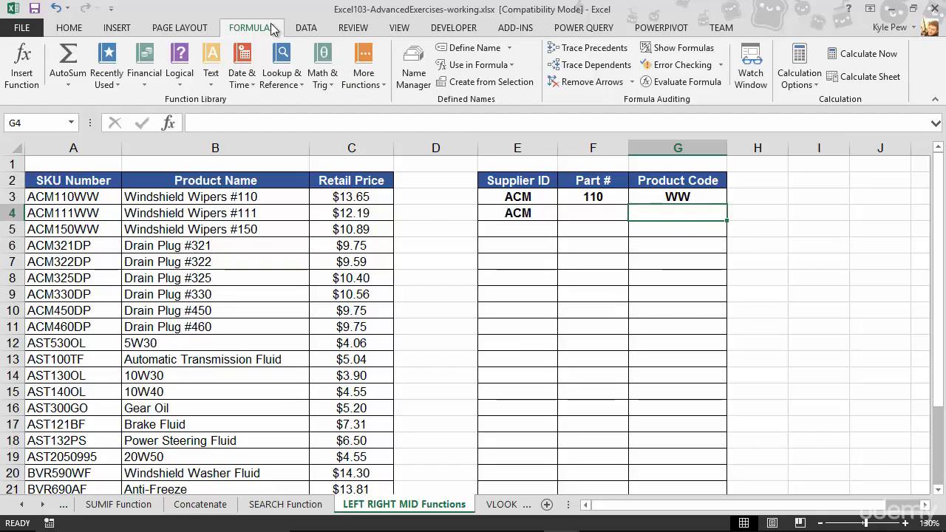
{"action": "left_click", "coordinate": [211, 73]}
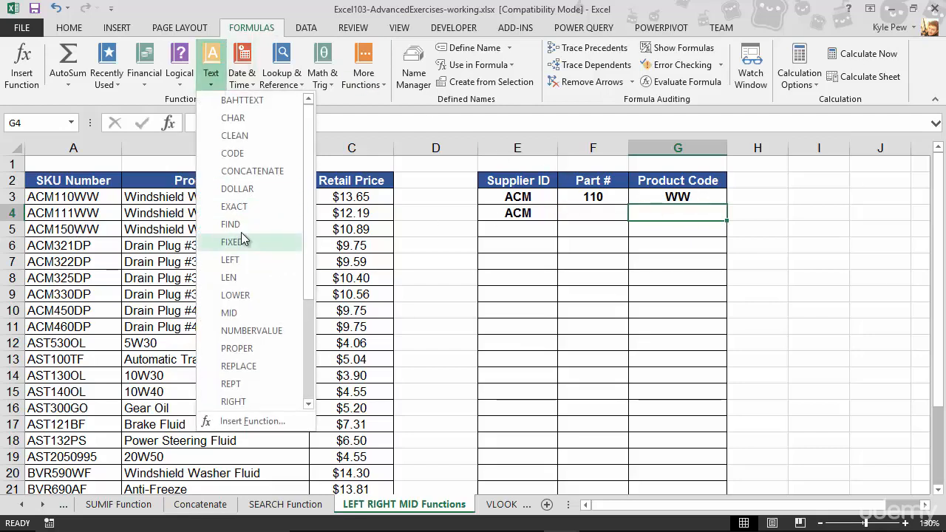
{"action": "scroll", "coordinate": [244, 247], "scroll_direction": "down", "scroll_amount": 3}
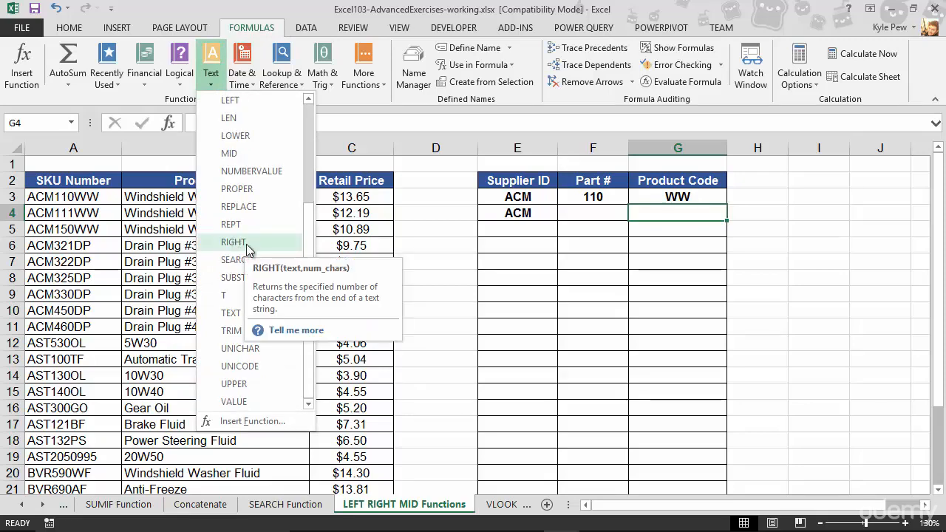
{"action": "left_click", "coordinate": [233, 242]}
{"action": "left_click_drag", "start_coordinate": [340, 215], "coordinate": [222, 200]}
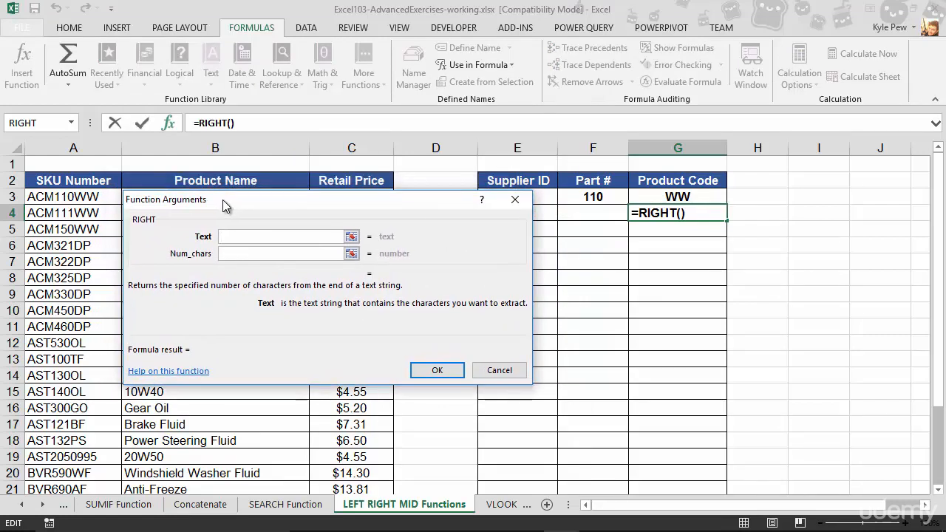
{"action": "left_click", "coordinate": [70, 213]}
{"action": "left_click", "coordinate": [226, 254]}
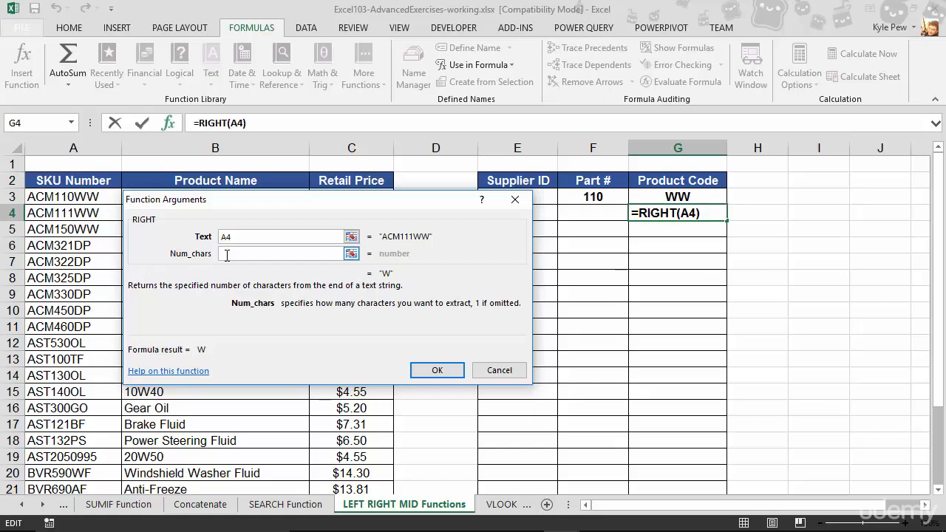
{"action": "type", "text": "2"}
{"action": "left_click", "coordinate": [436, 377]}
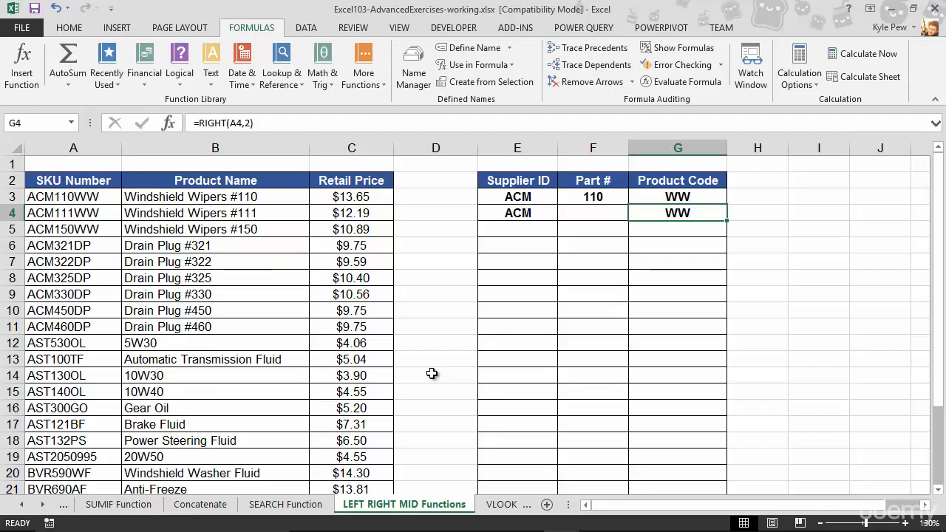
Insert a MID function in cell F4 under Part # that extracts 3 characters from A4, starting at character 4
{"action": "left_click", "coordinate": [599, 210]}
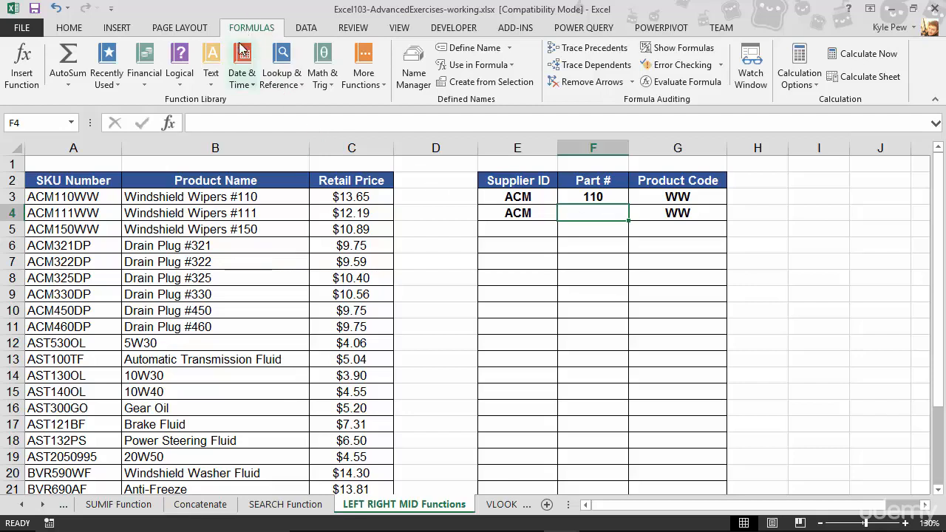
{"action": "left_click", "coordinate": [214, 77]}
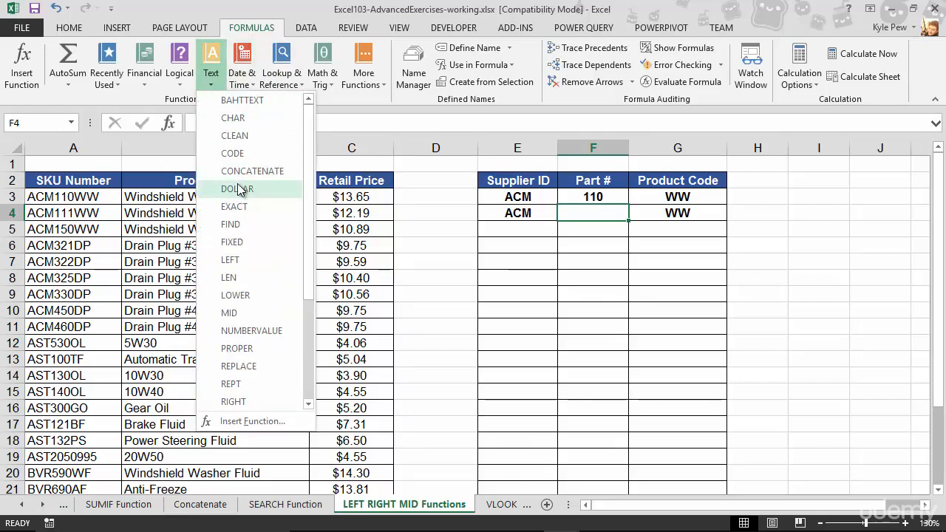
{"action": "scroll", "coordinate": [238, 190], "scroll_direction": "down", "scroll_amount": 2}
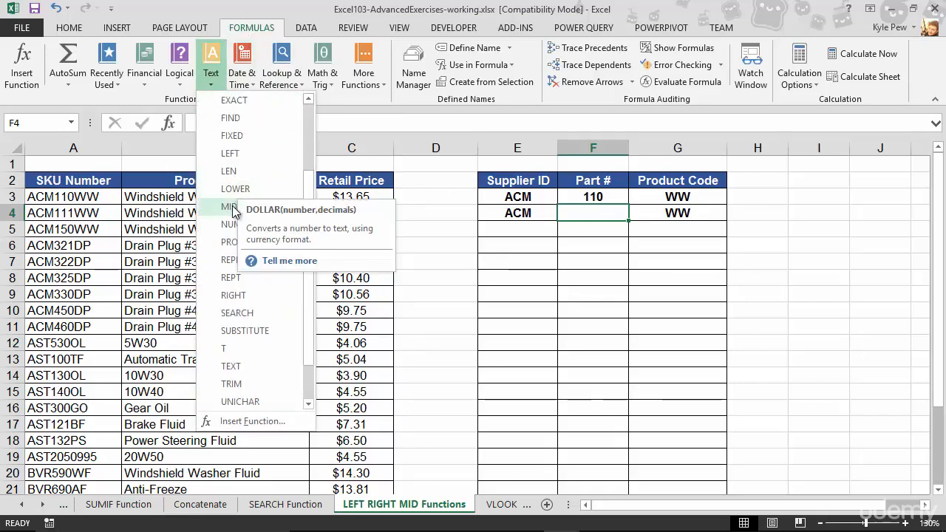
{"action": "left_click", "coordinate": [234, 209]}
{"action": "left_click_drag", "start_coordinate": [238, 187], "coordinate": [289, 228]}
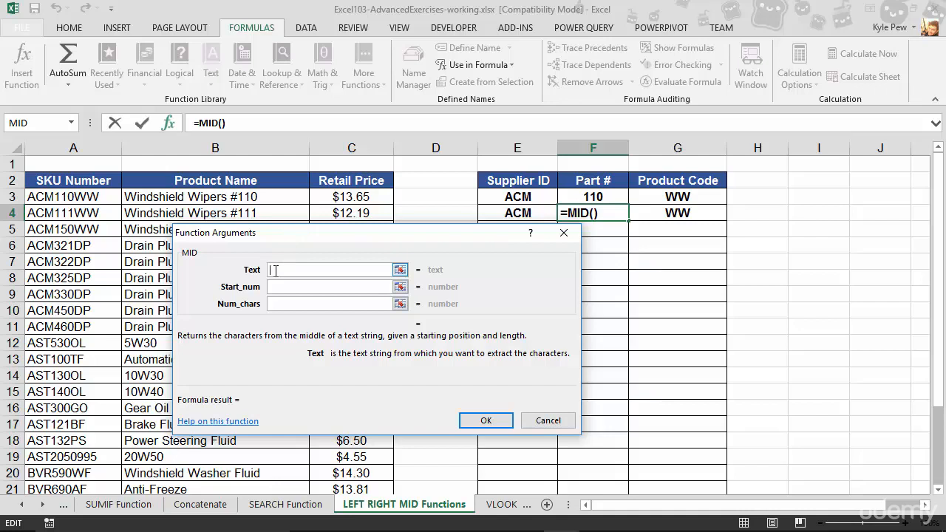
{"action": "left_click", "coordinate": [52, 215]}
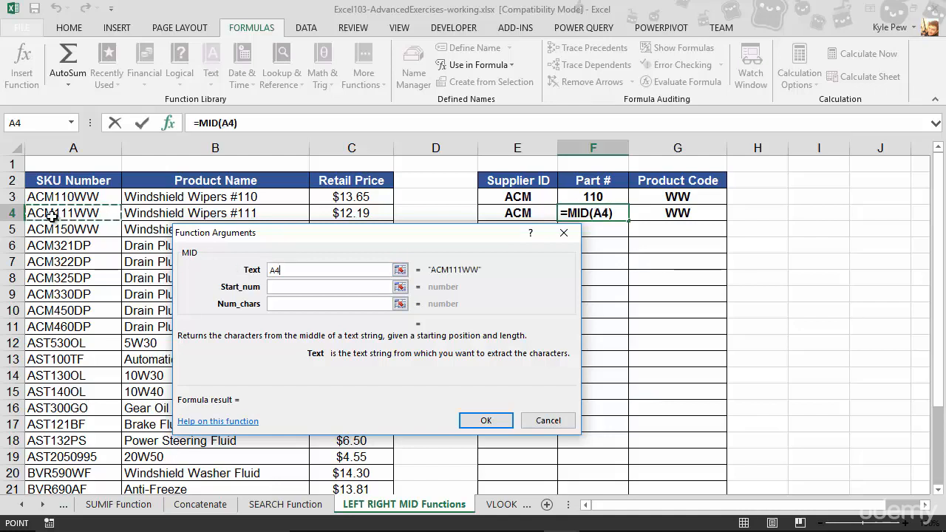
{"action": "left_click", "coordinate": [284, 286]}
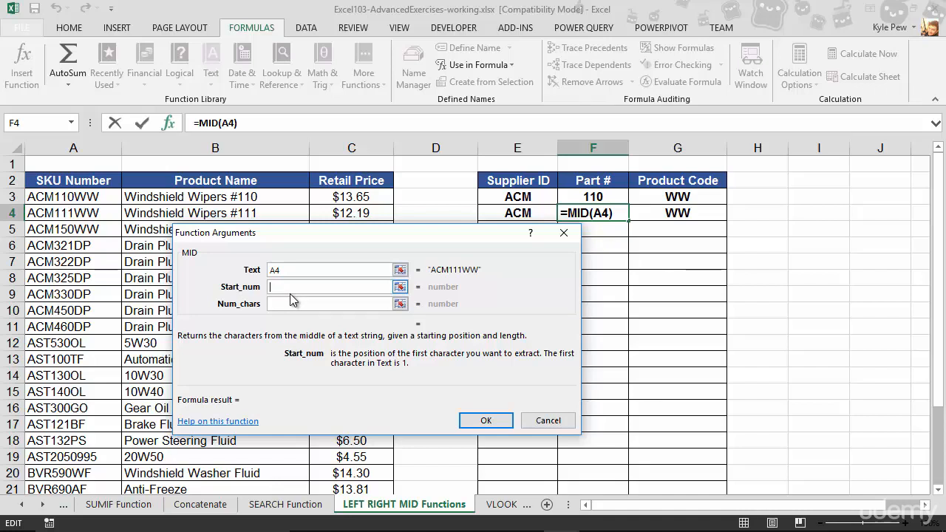
{"action": "type", "text": "4"}
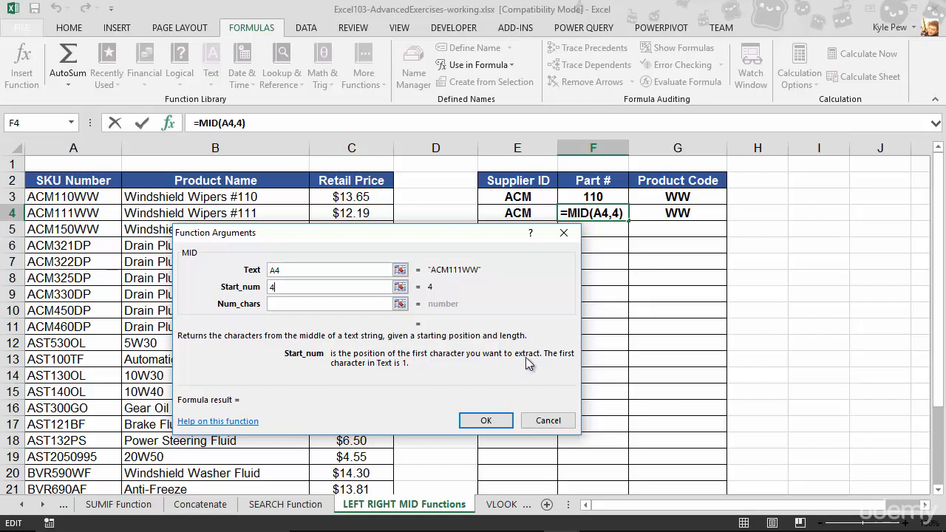
{"action": "left_click", "coordinate": [283, 304]}
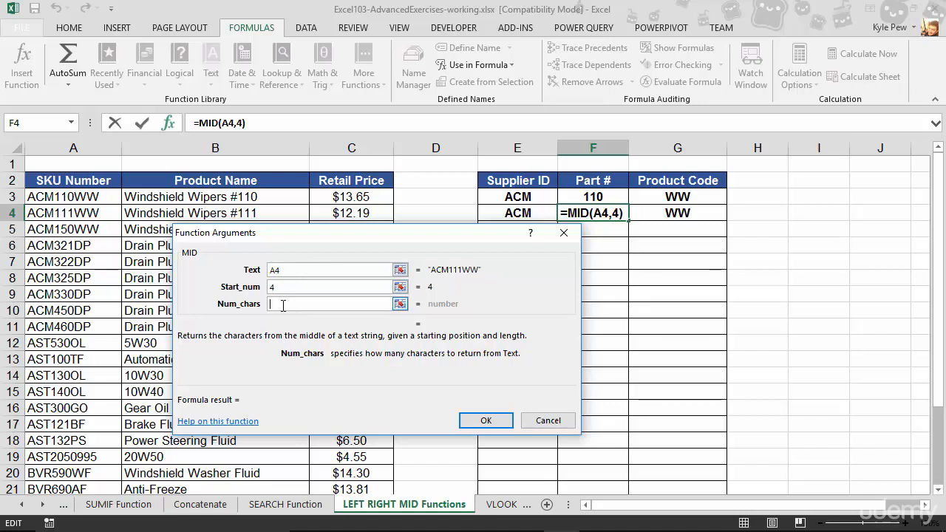
{"action": "type", "text": "3"}
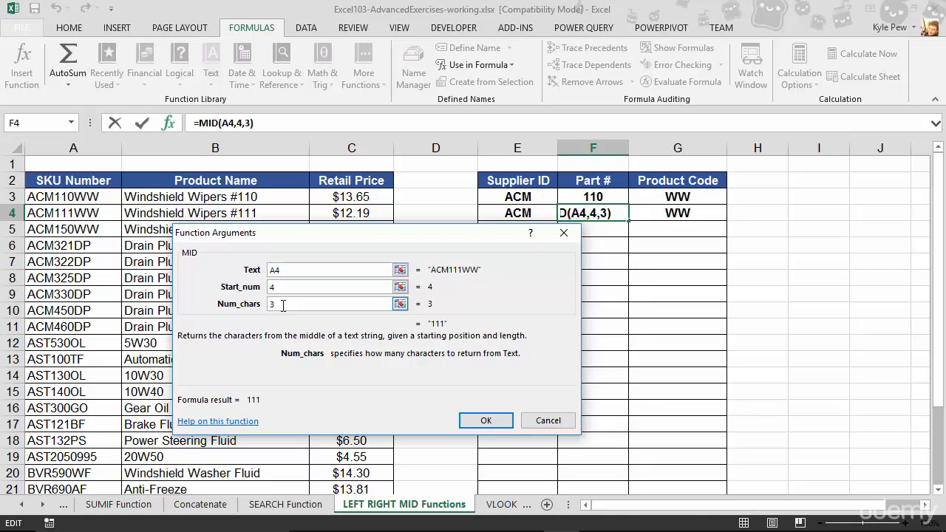
{"action": "left_click", "coordinate": [486, 420]}
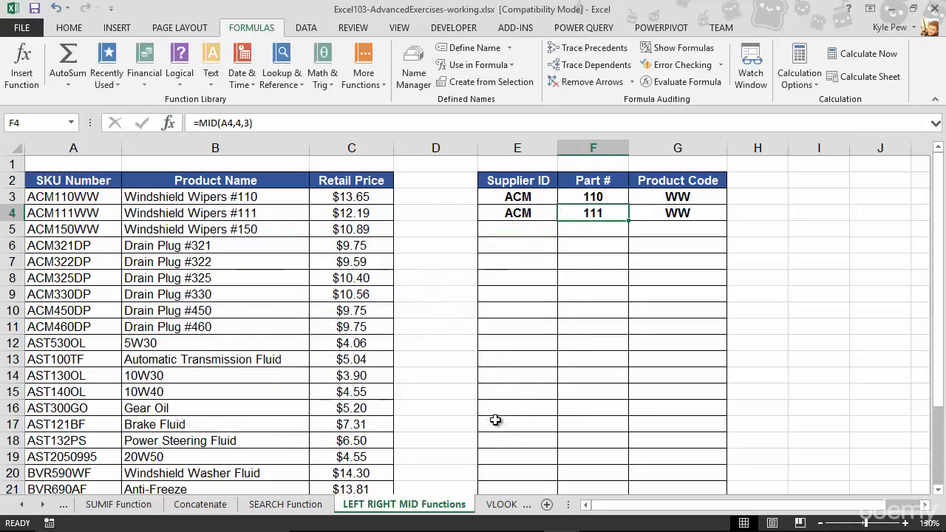